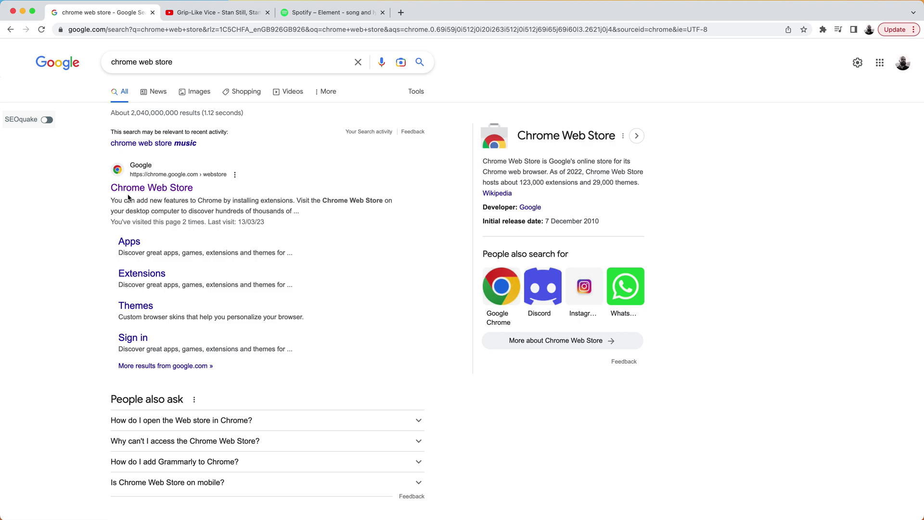
Search the Chrome Web Store for 'transpose'.
left_click(143, 193)
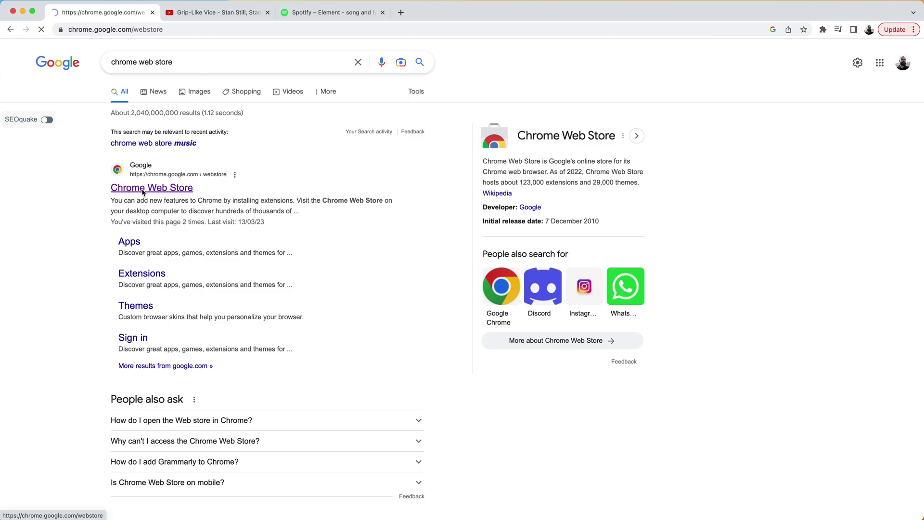
type("tra")
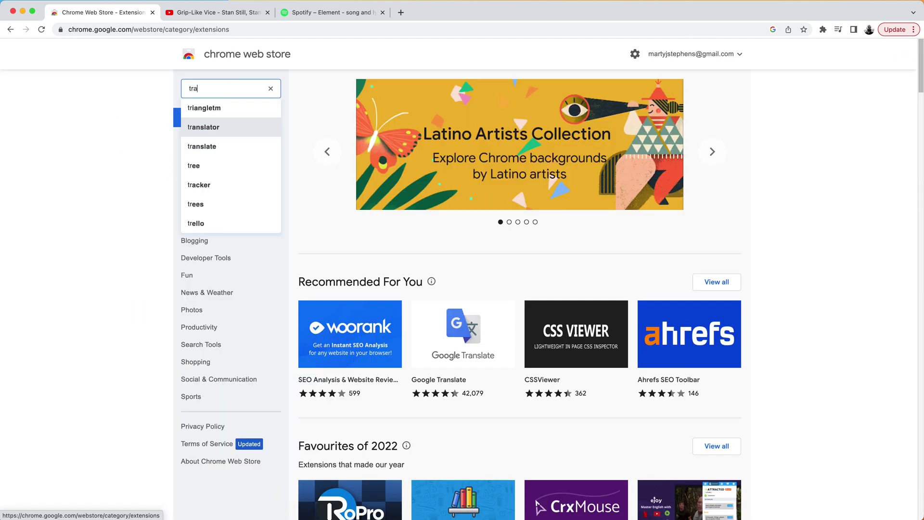
type("nspose")
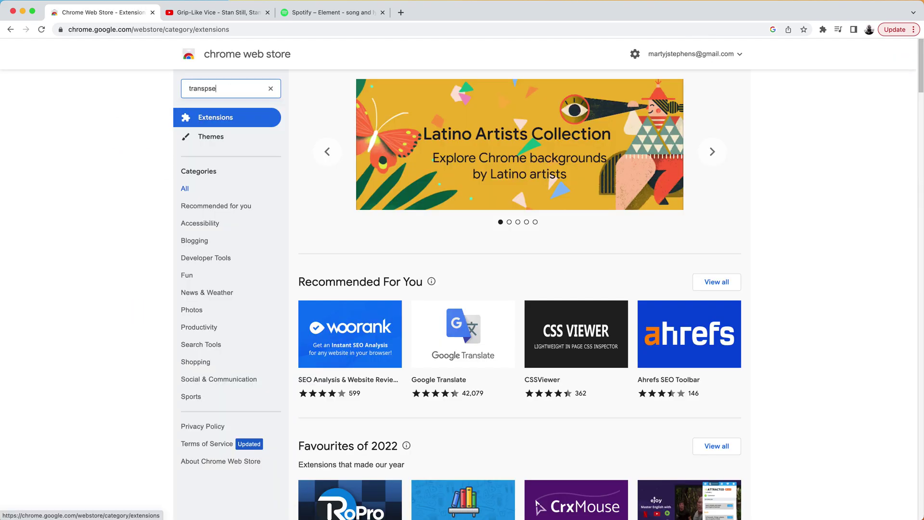
key("Return")
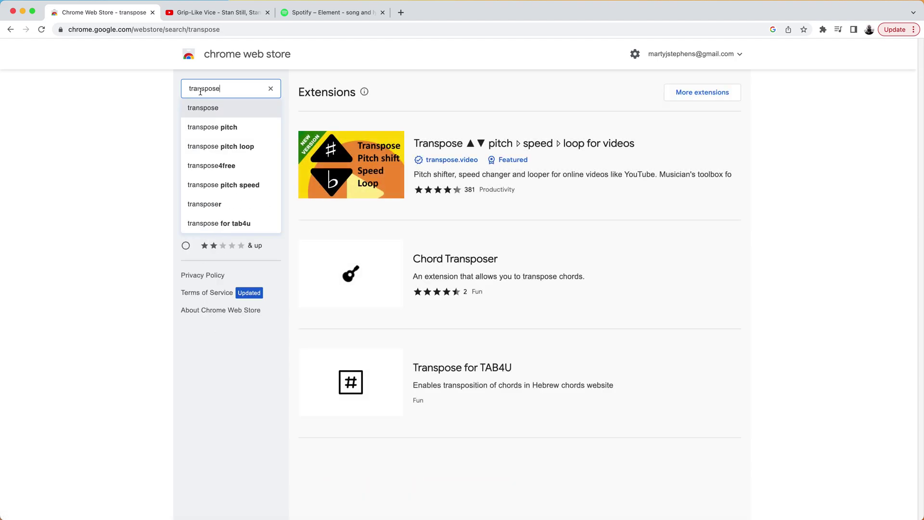
Add the Transpose pitch, speed and loop extension to Chrome and pin it to the toolbar.
left_click(579, 146)
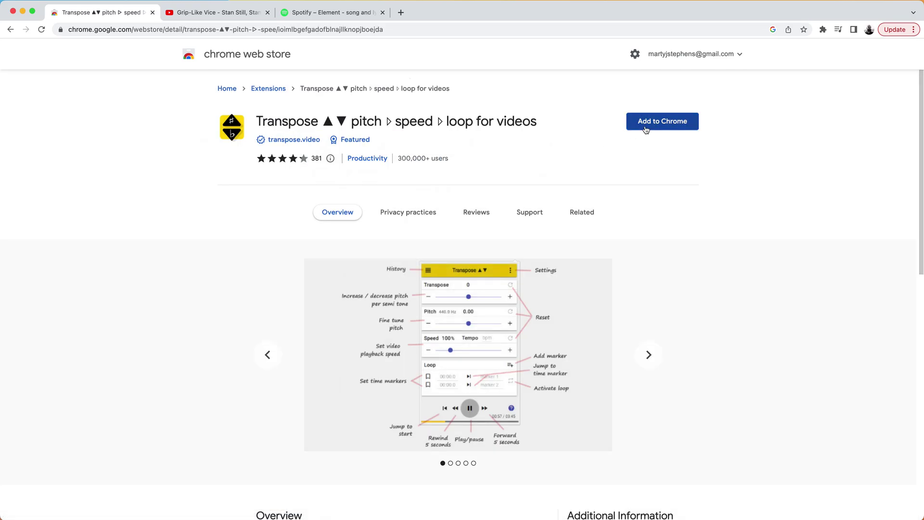
left_click(662, 126)
left_click(545, 276)
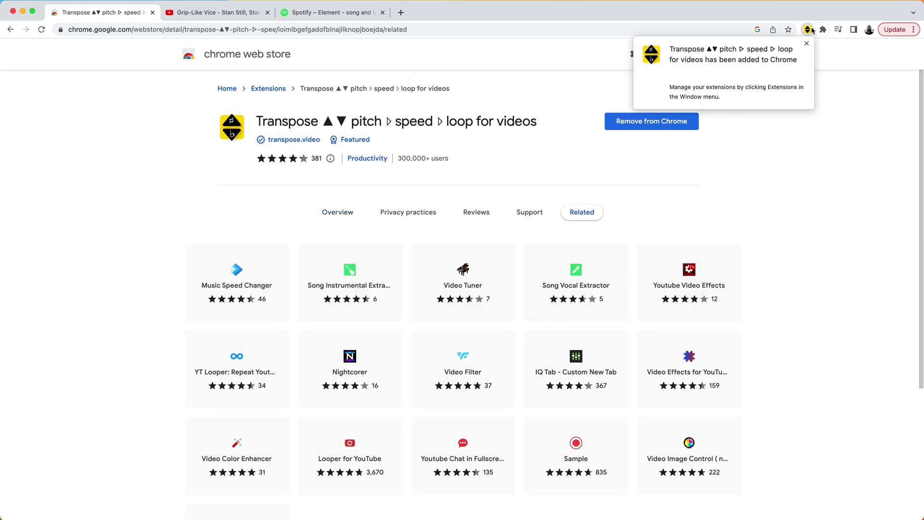
right_click(809, 30)
left_click(821, 95)
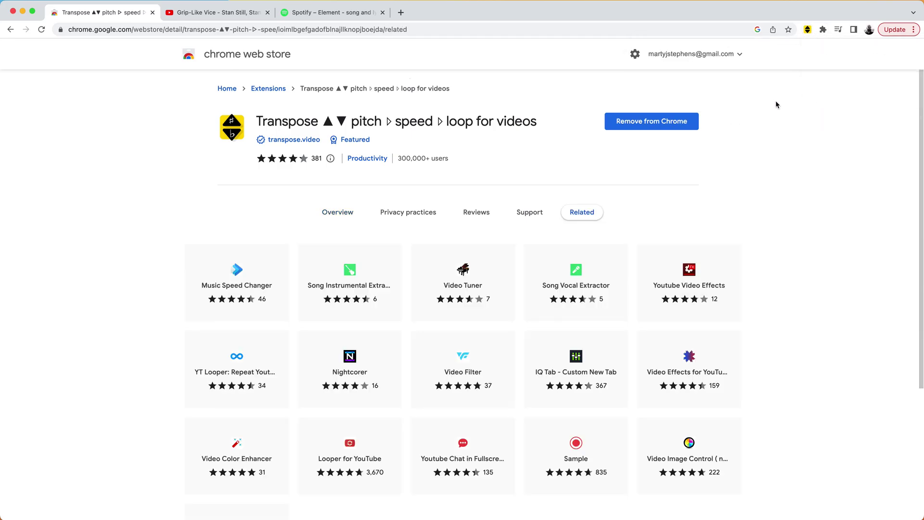
Play the Grip-Like Vice video from about 0:13 with the volume raised slightly.
left_click(216, 13)
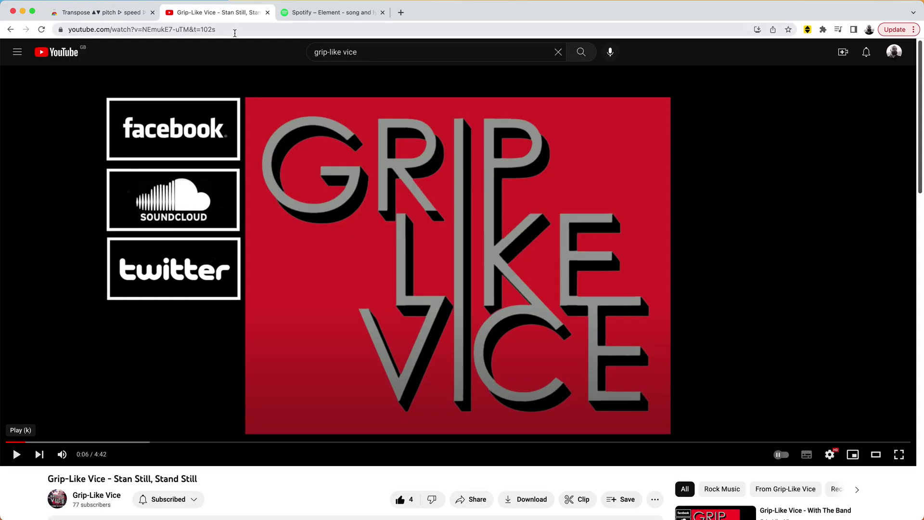
left_click(807, 30)
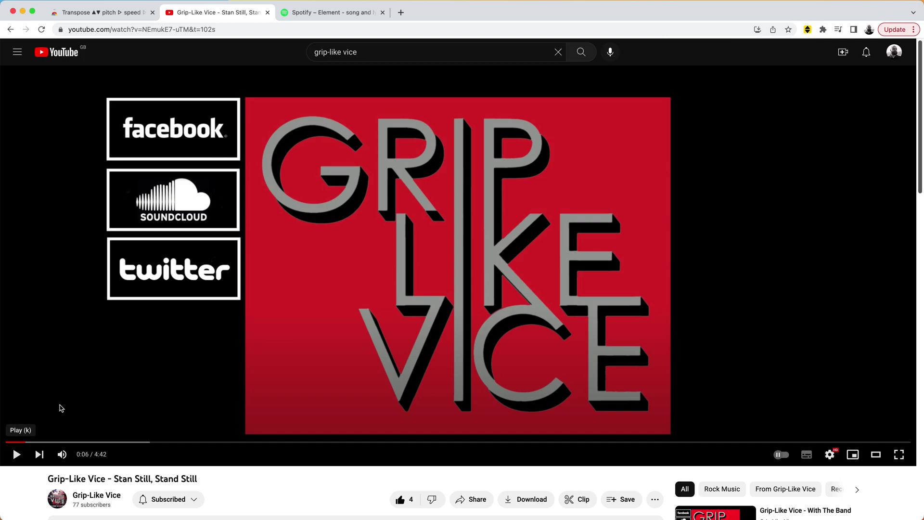
left_click(16, 454)
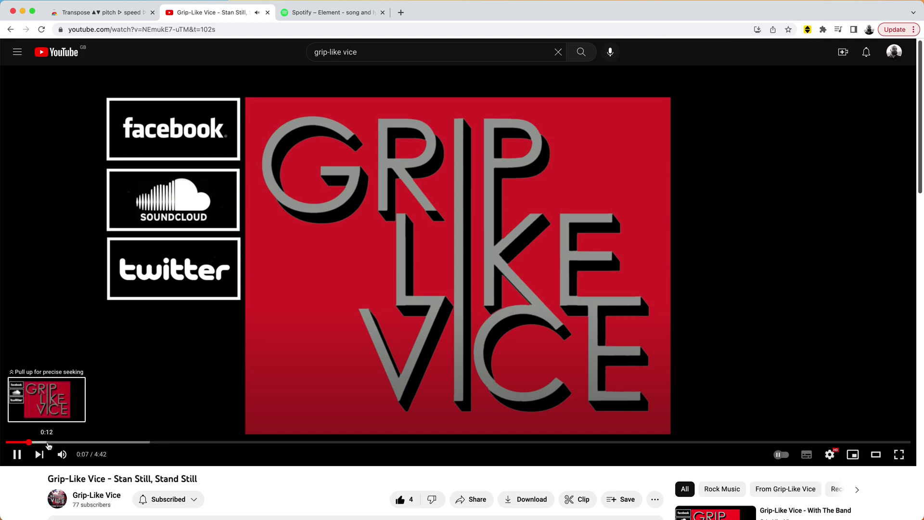
left_click(47, 442)
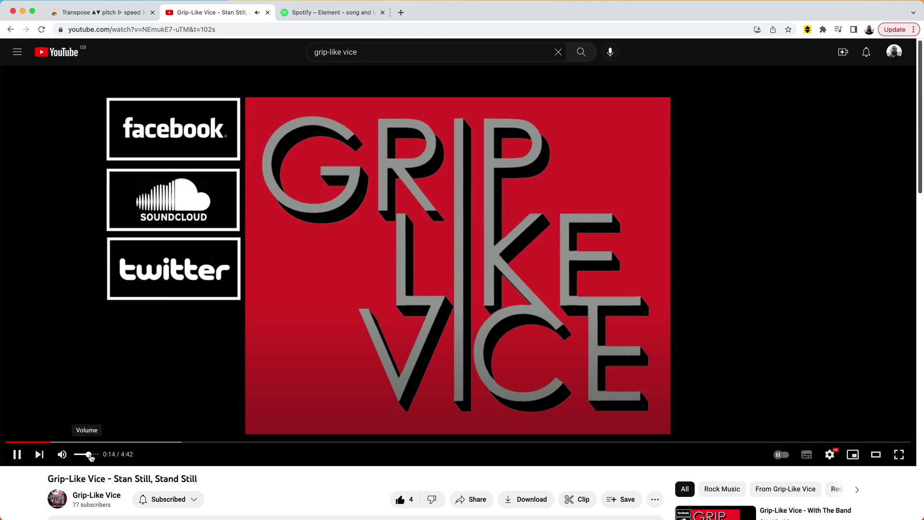
left_click_drag(91, 455, 99, 455)
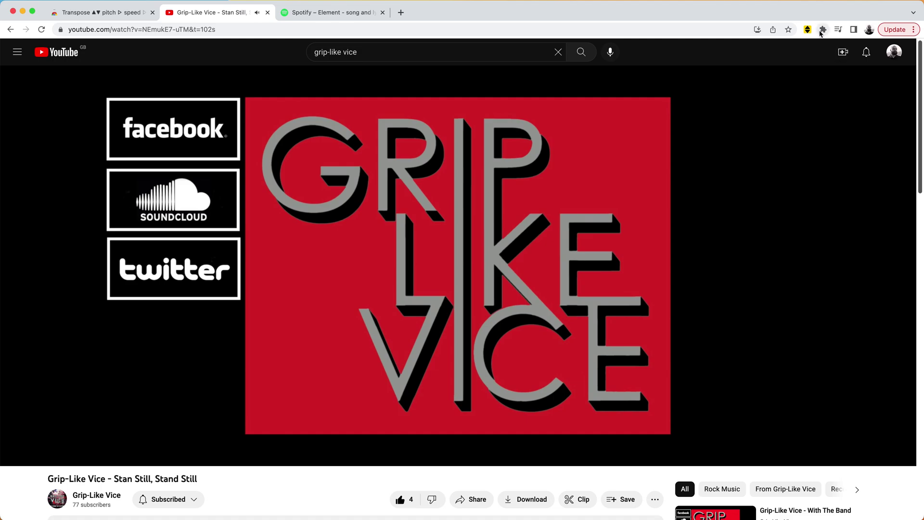
left_click(808, 29)
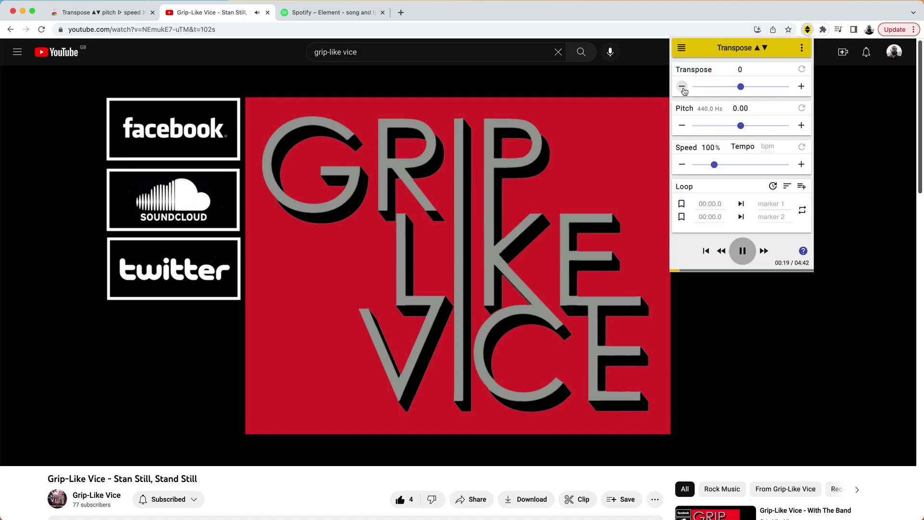
Test transpose from -4 up to 2, reset it to 0, set pitch to 0.25, lower the volume.
left_click(682, 87)
left_click(682, 86)
left_click(683, 87)
left_click(683, 87)
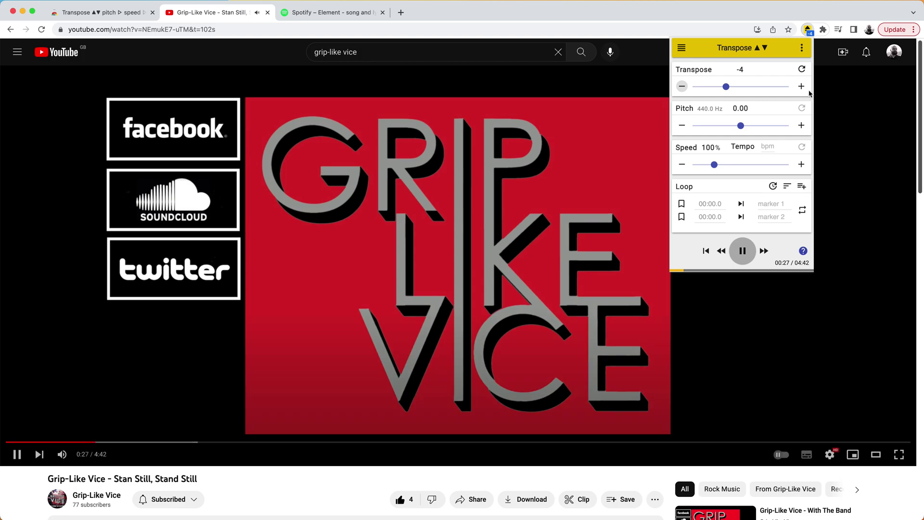
left_click(801, 87)
left_click(802, 86)
left_click(802, 87)
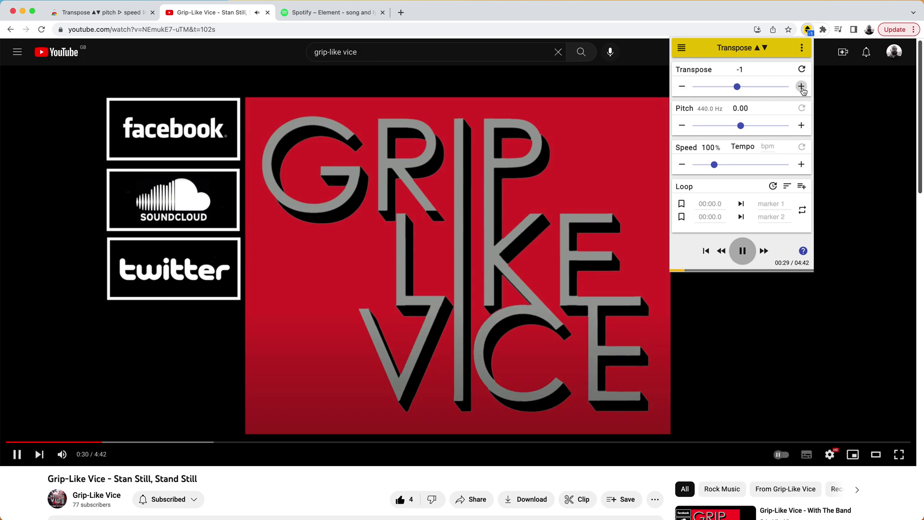
left_click(802, 86)
left_click(802, 87)
left_click(801, 86)
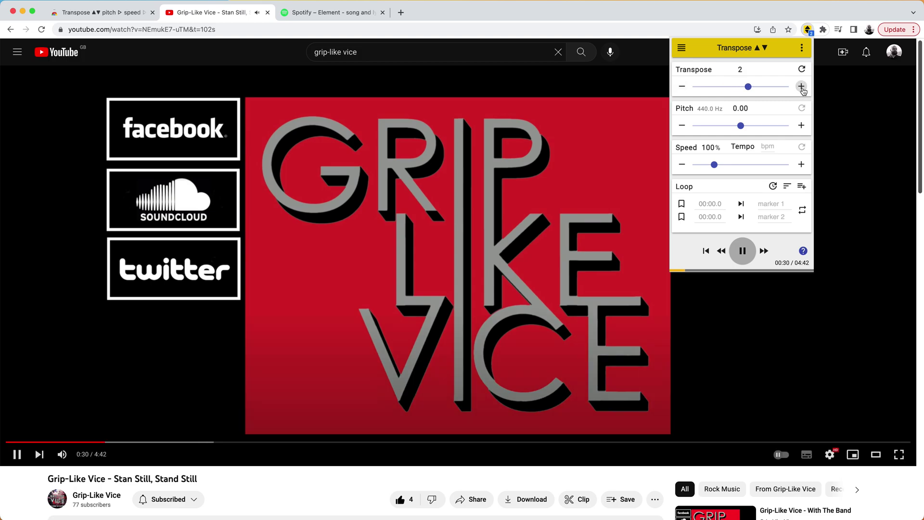
left_click(682, 87)
left_click(683, 86)
left_click_drag(742, 126, 751, 126)
left_click_drag(89, 457, 87, 458)
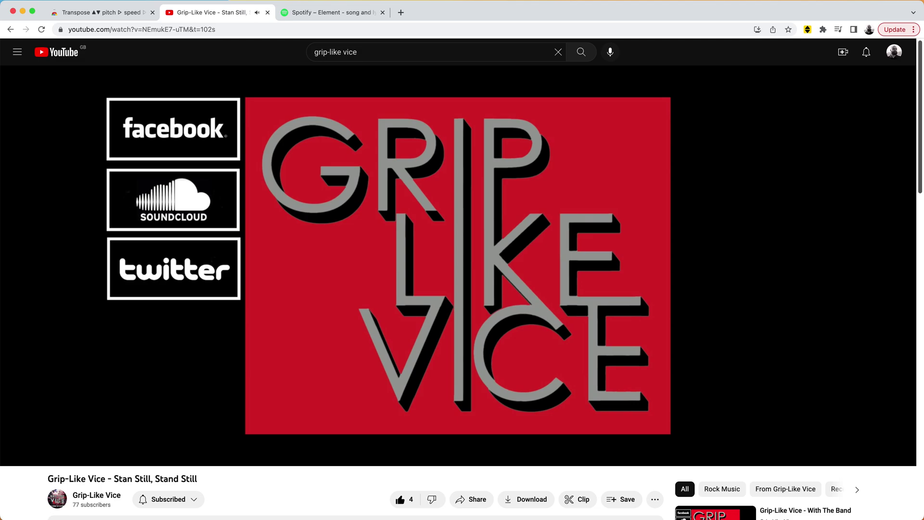
Lower the fine pitch below 440 Hz, then reset it to 0.00.
left_click(808, 30)
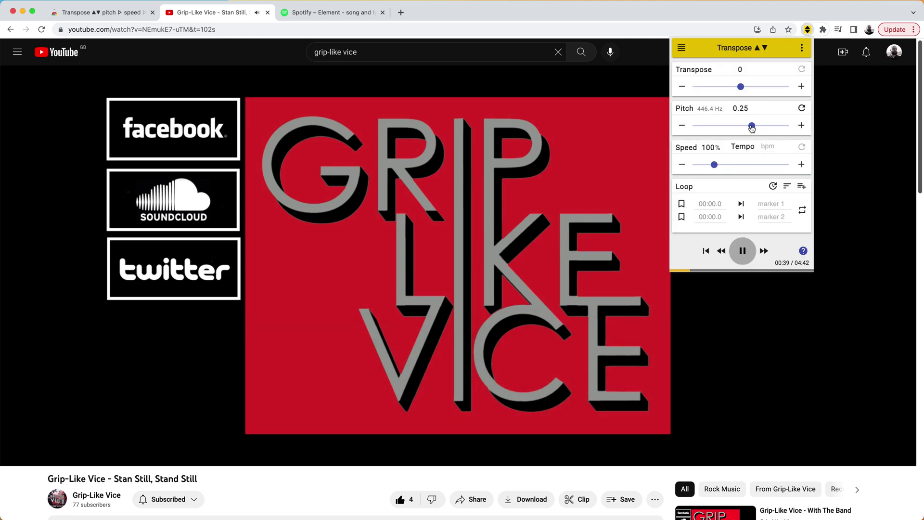
left_click_drag(751, 126, 726, 126)
left_click(801, 110)
left_click(210, 361)
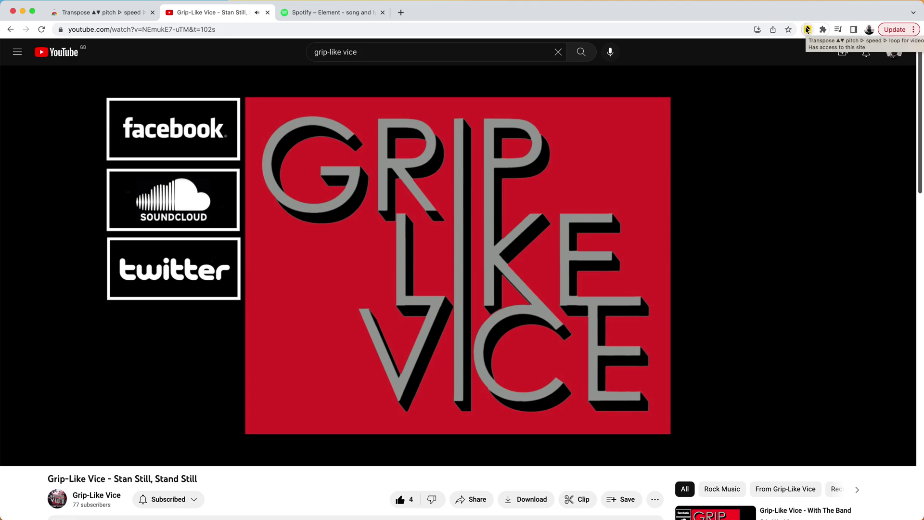
Slow the playback speed to 79%, then reset it to 100%.
left_click(807, 30)
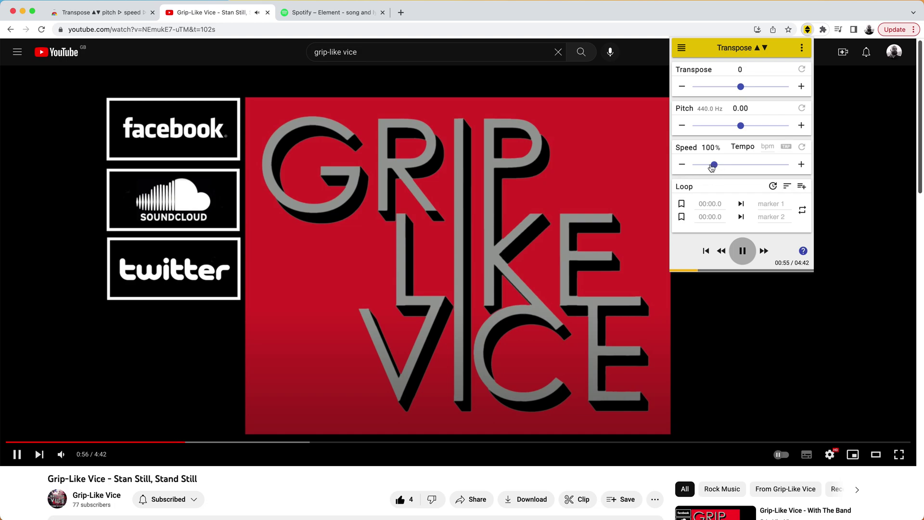
left_click_drag(715, 166, 711, 168)
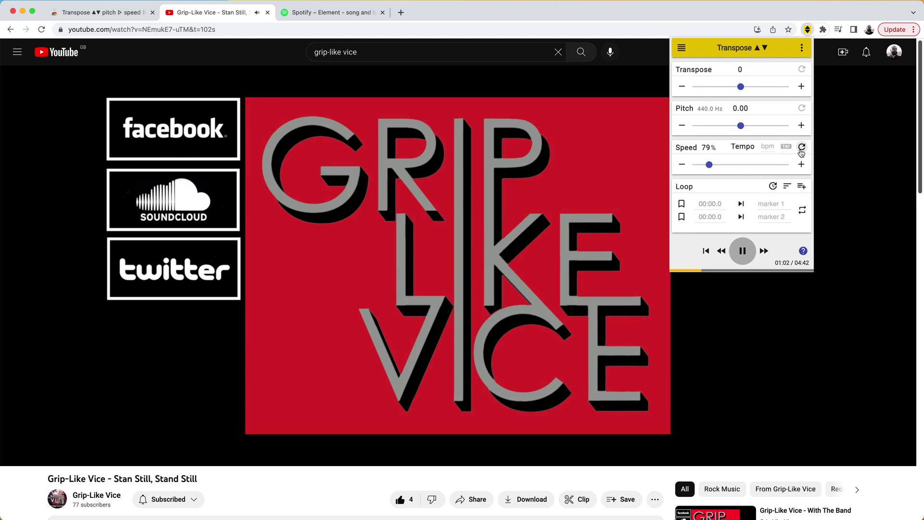
left_click(801, 147)
left_click(709, 205)
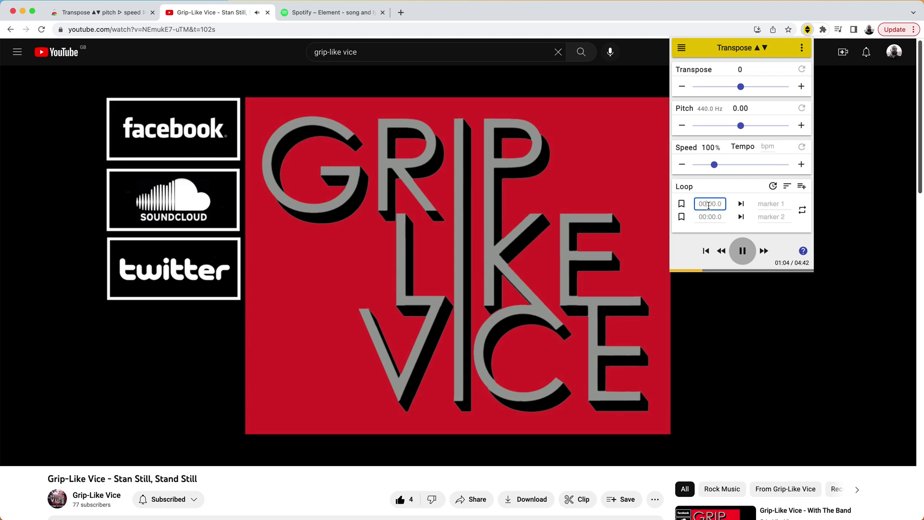
Pause the video, review Transpose's song history and settings, then go to the Spotify Element tab.
left_click(442, 268)
left_click(530, 243)
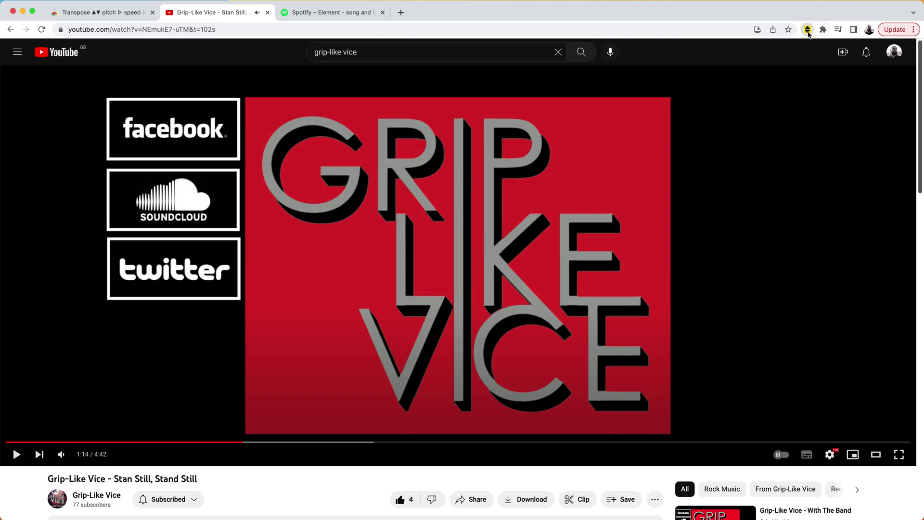
left_click(807, 29)
left_click(681, 47)
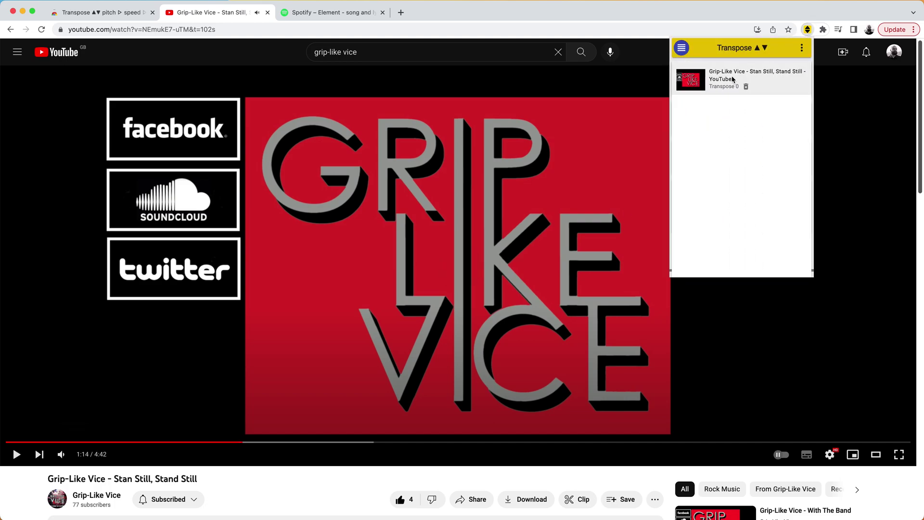
left_click(681, 49)
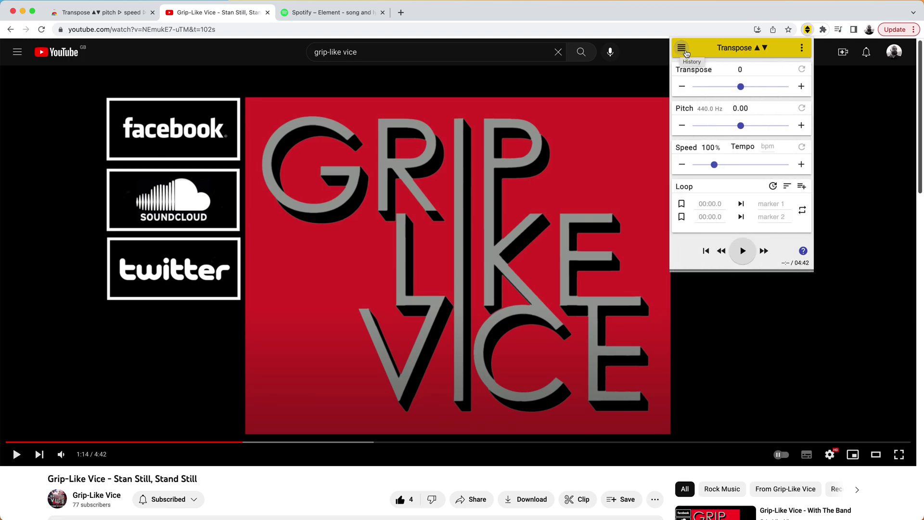
left_click(802, 49)
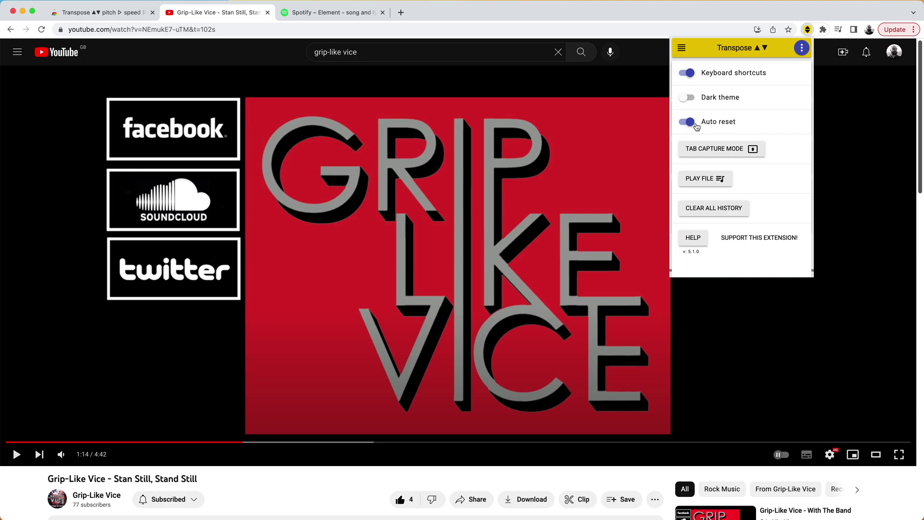
left_click(320, 17)
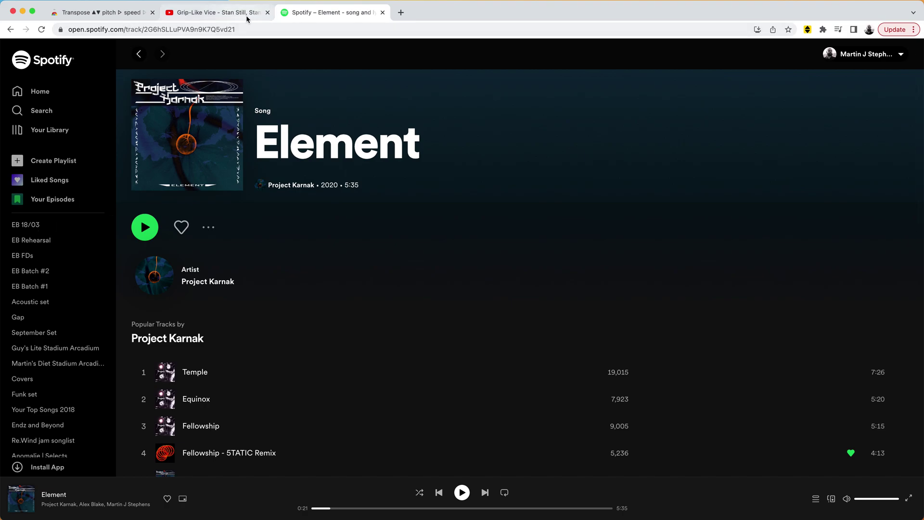
Bring up Transpose on the Spotify Element page to see its open.spotify.com permissions notice.
left_click(807, 30)
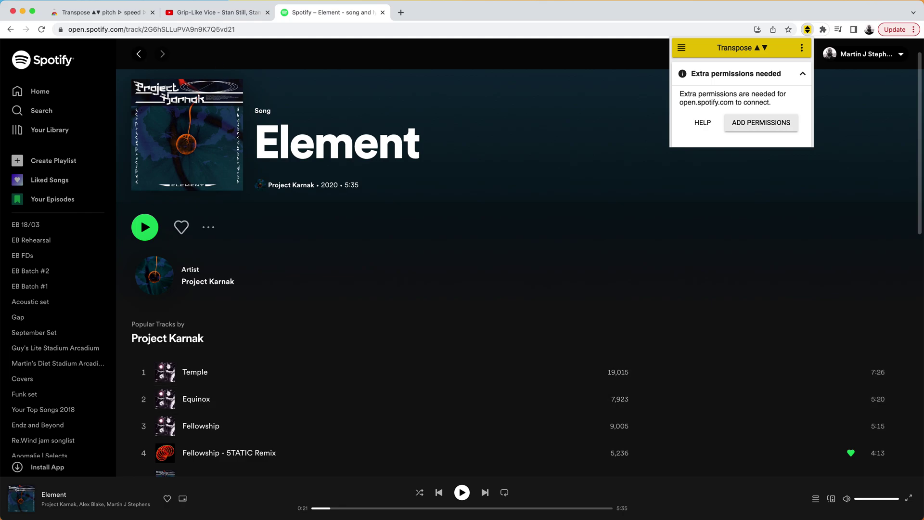
On the YouTube tab, switch Transpose's dark theme on and back off.
left_click(214, 15)
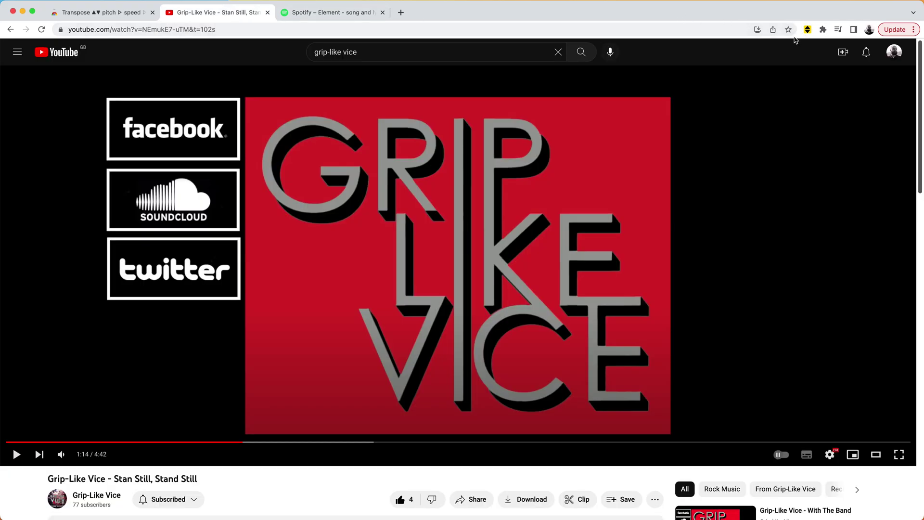
left_click(808, 29)
left_click(801, 48)
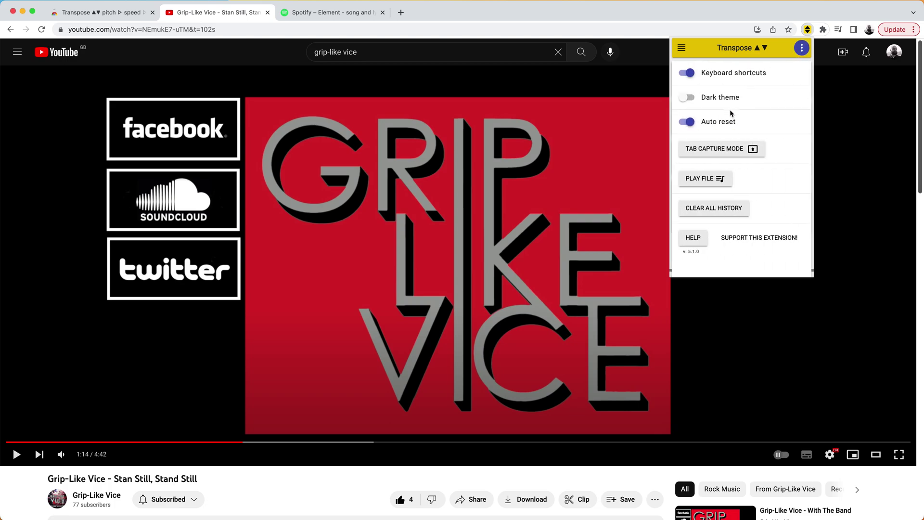
left_click(687, 99)
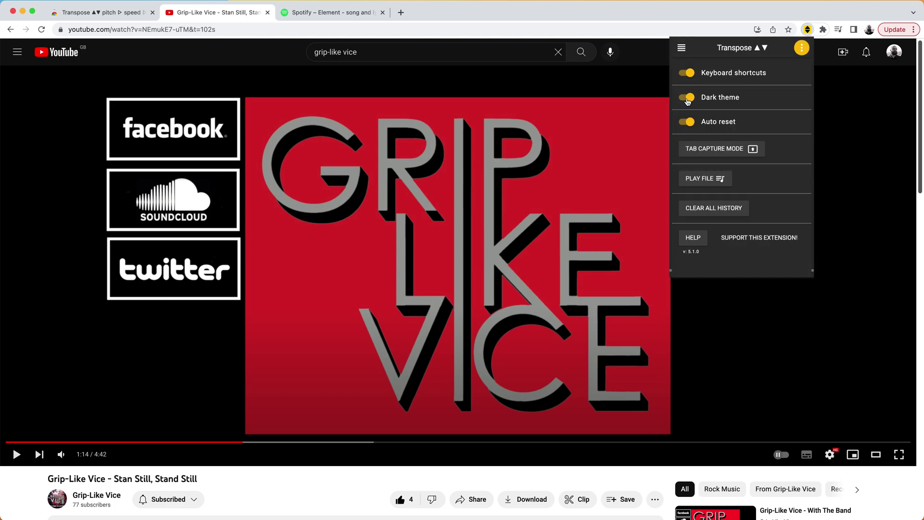
left_click(688, 99)
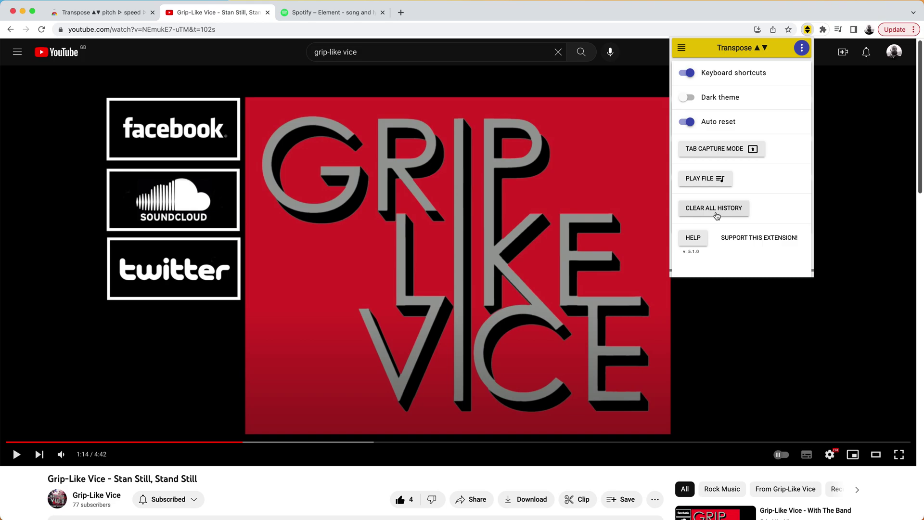
View Transpose's history of transposed pages, then return to the Spotify tab.
left_click(682, 53)
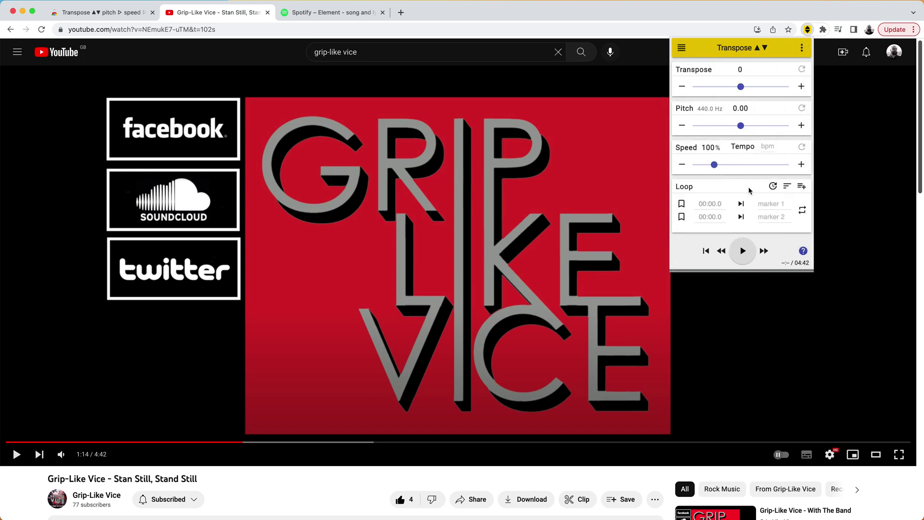
left_click(681, 48)
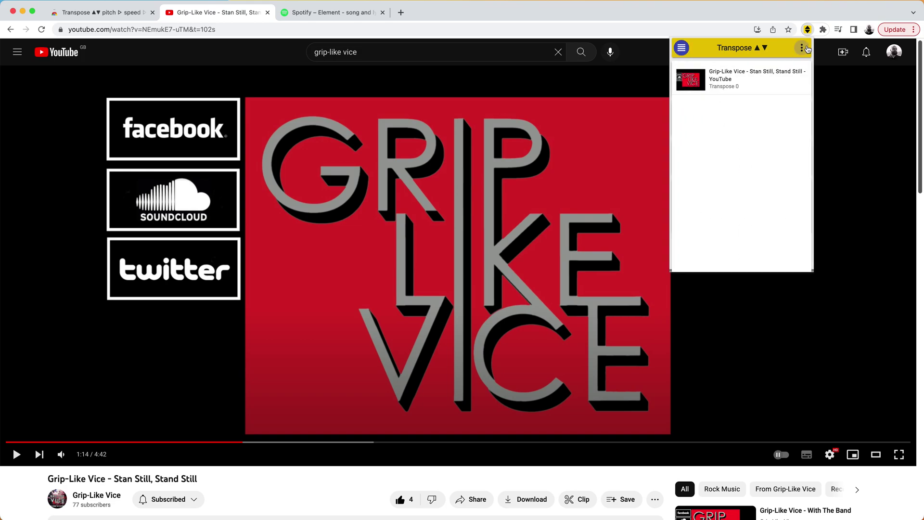
left_click(807, 48)
left_click(320, 16)
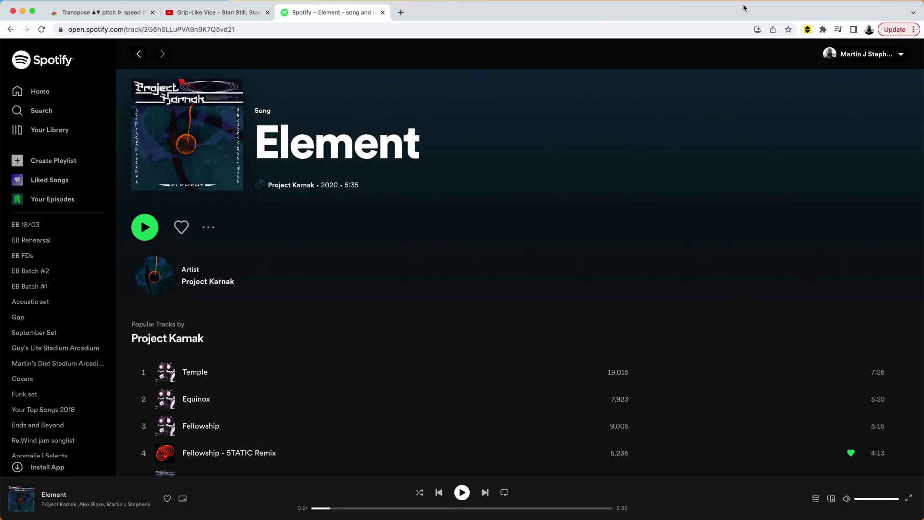
Grant Transpose the extra permissions for open.spotify.com.
left_click(808, 29)
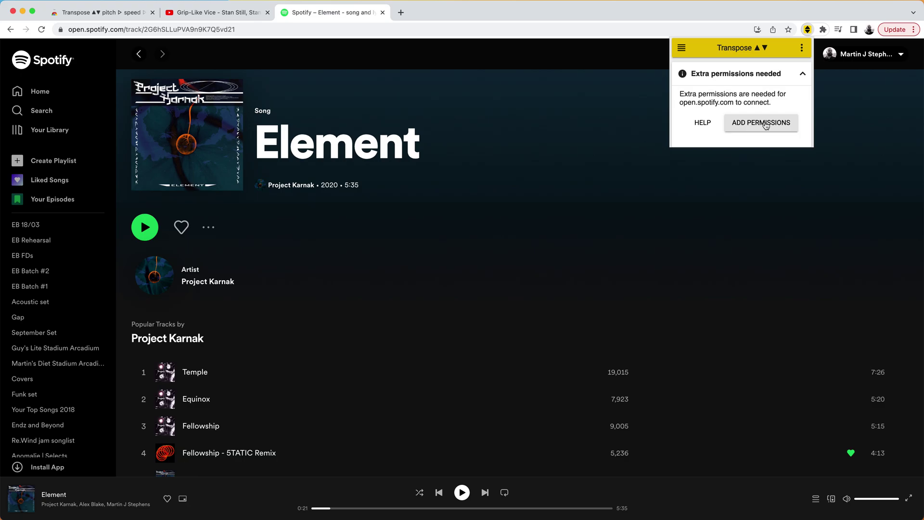
left_click(765, 123)
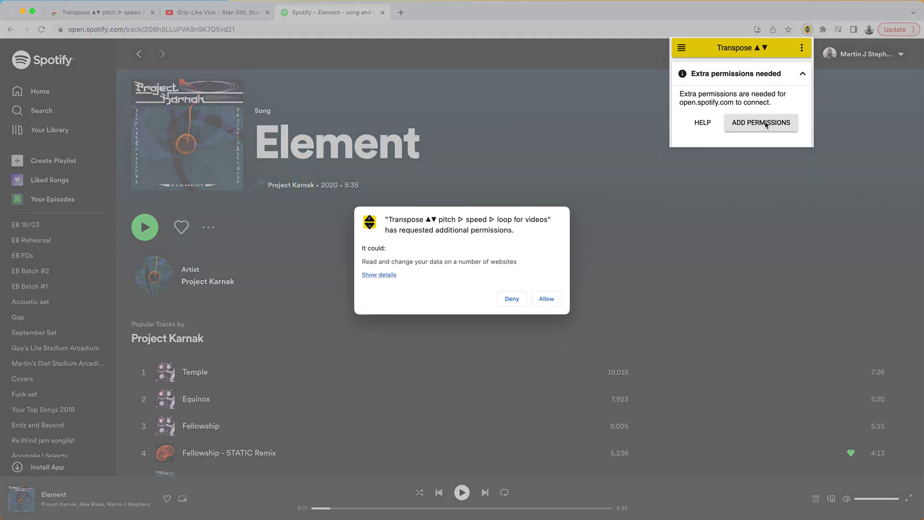
left_click(546, 300)
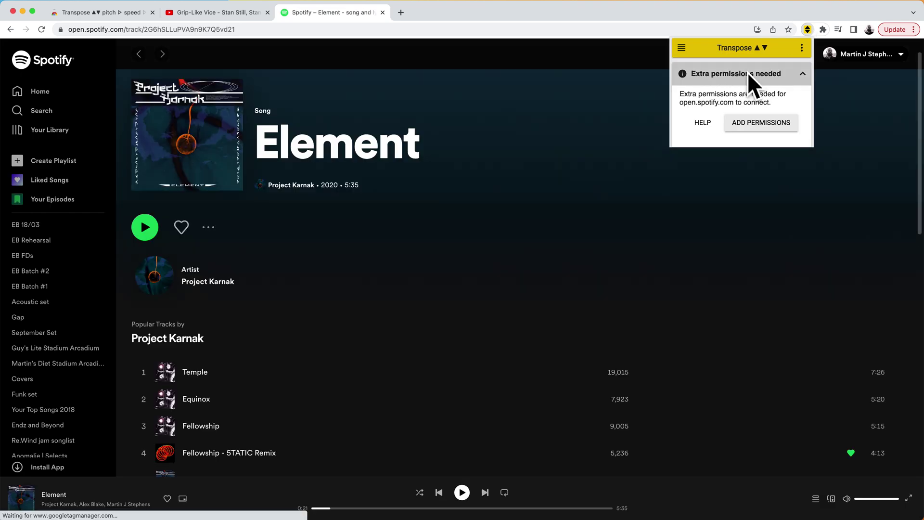
Start playing Element in the Spotify player with Transpose's controls showing.
left_click(412, 69)
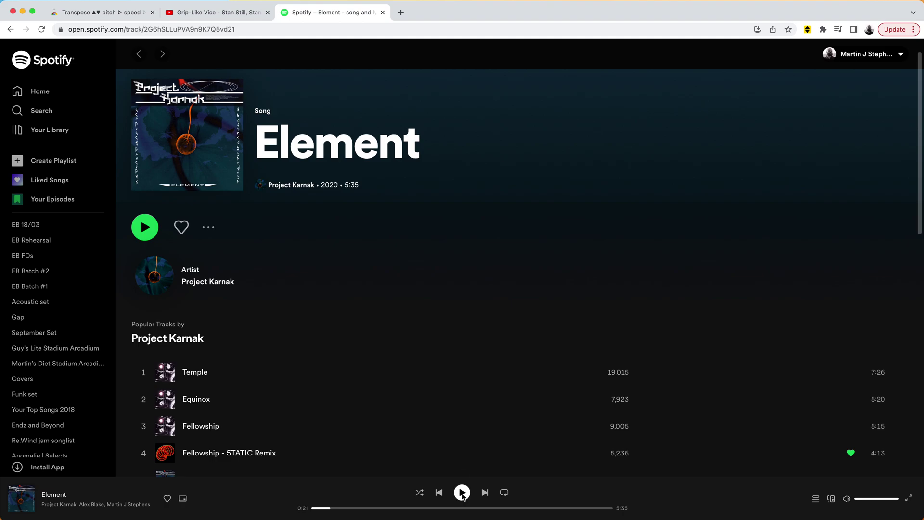
left_click(462, 492)
left_click(808, 29)
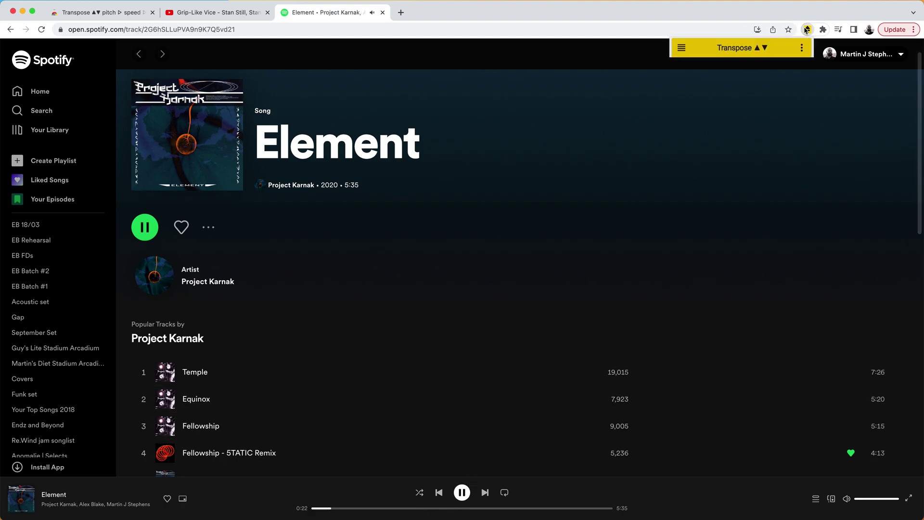
Resume Element and shift its key up two semitones, then back to 0.
left_click(775, 118)
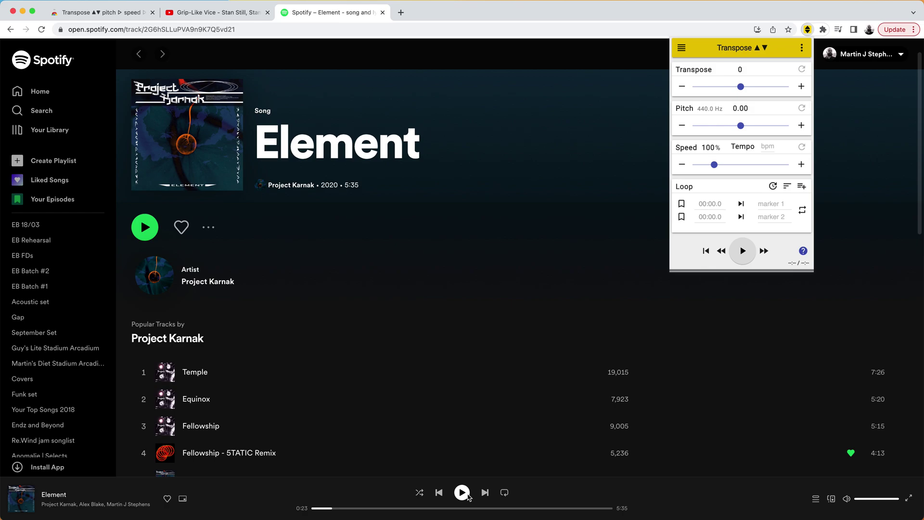
left_click(615, 215)
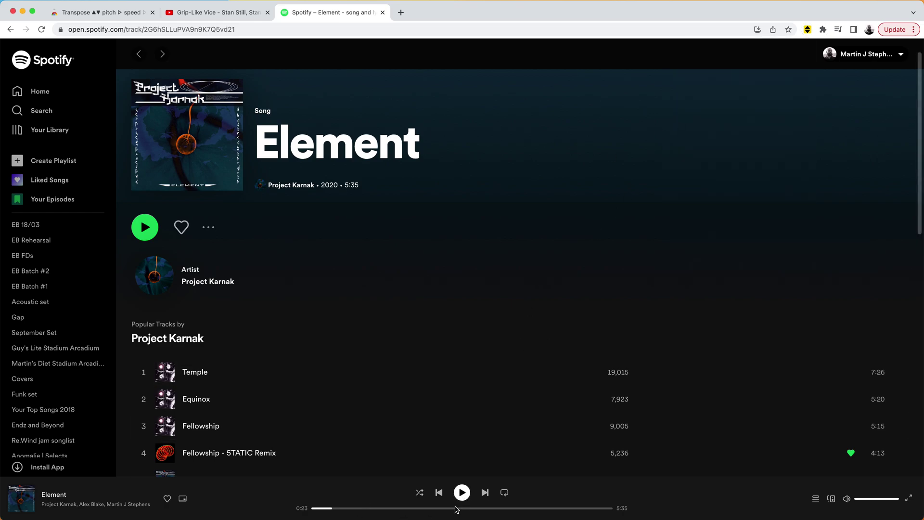
left_click(461, 492)
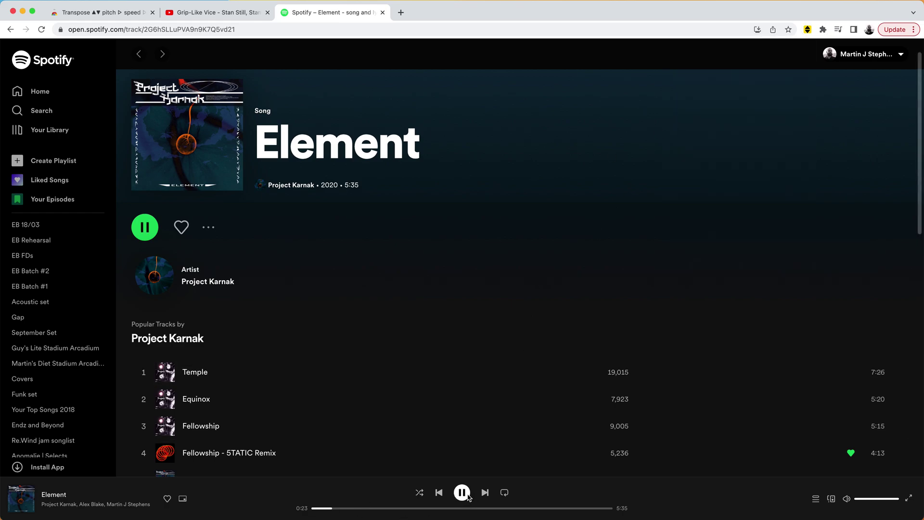
left_click(808, 29)
left_click(801, 86)
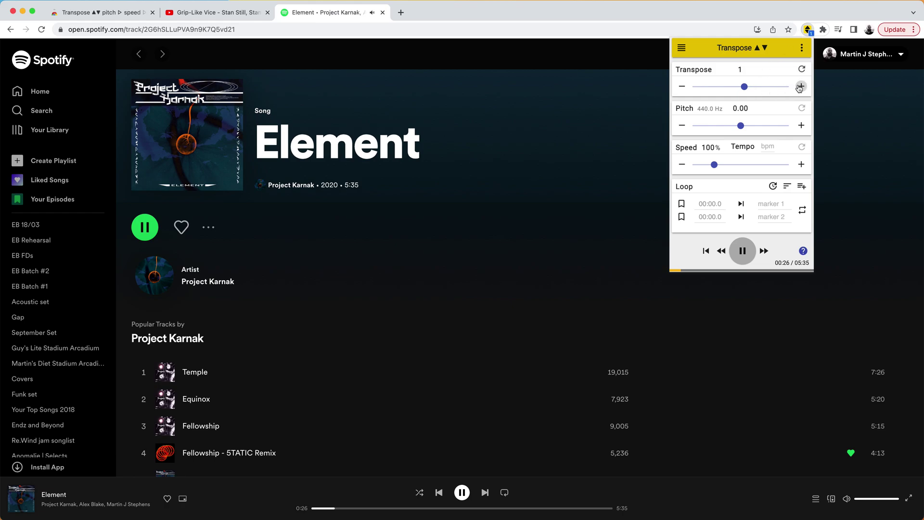
left_click(802, 88)
left_click(681, 87)
left_click(681, 87)
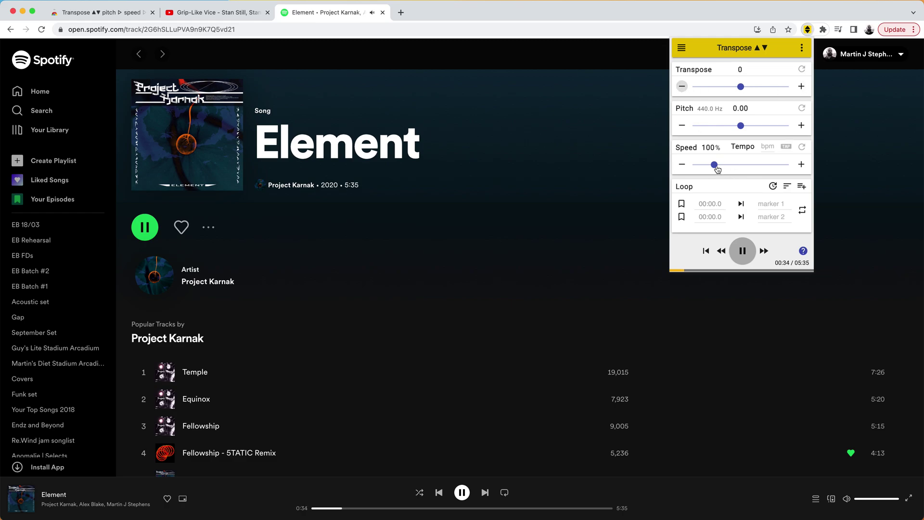
Raise the playback speed three notches, return it to 100%, and pause at 0:49.
left_click(801, 165)
left_click(801, 164)
left_click(801, 165)
left_click(681, 165)
left_click(682, 165)
left_click(681, 164)
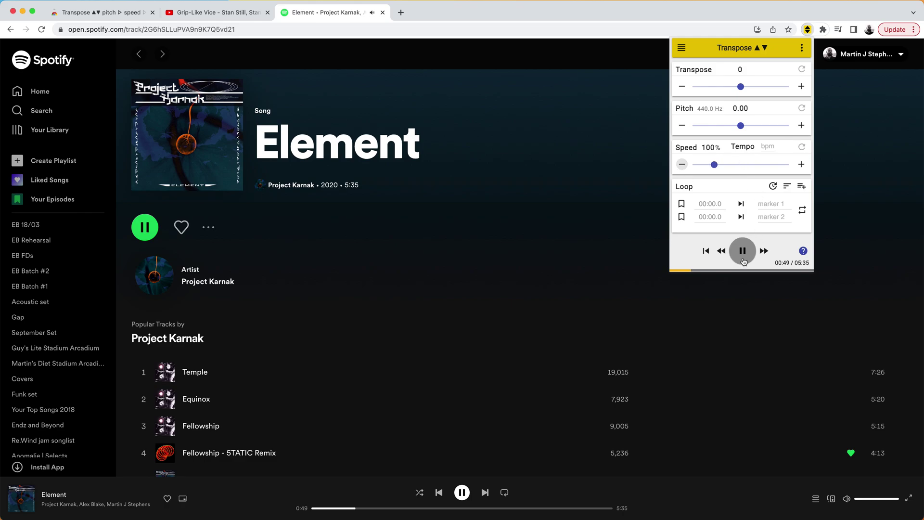
left_click(743, 259)
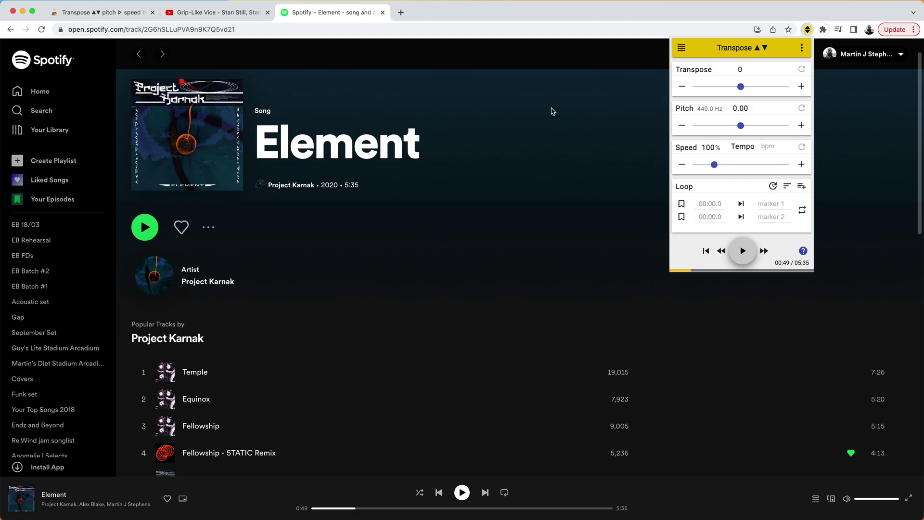
Open HELP from the Transpose popup menu and browse the transpose.video FAQ's Keyboard shortcuts table.
left_click(801, 47)
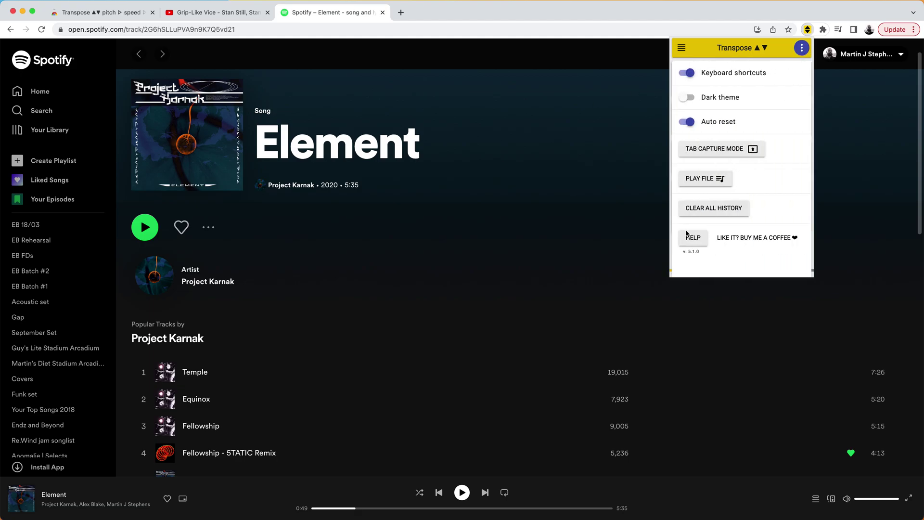
left_click(688, 234)
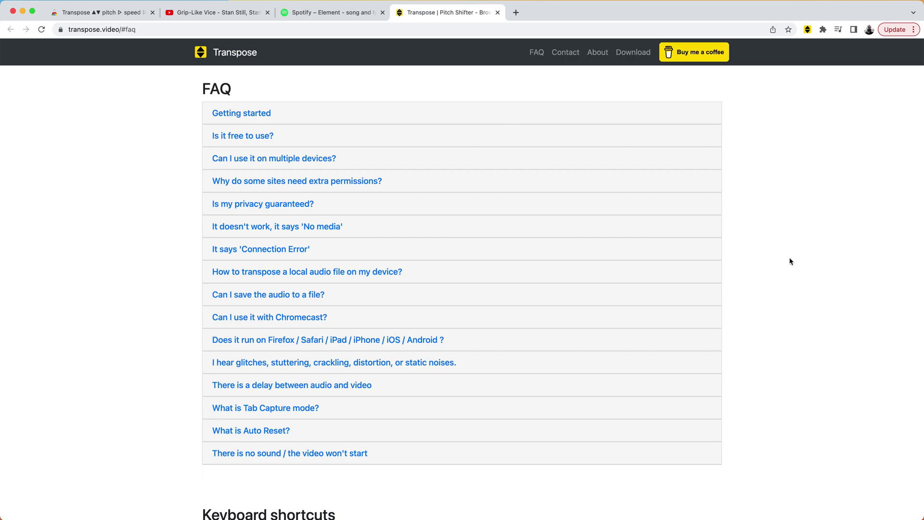
scroll(790, 261, "up", 5)
scroll(790, 261, "up", 10)
scroll(791, 261, "down", 20)
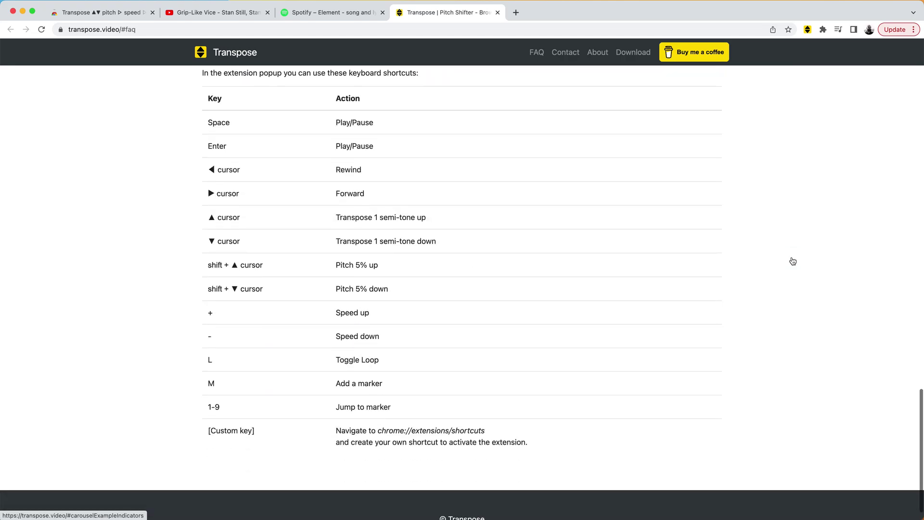
scroll(793, 261, "up", 2)
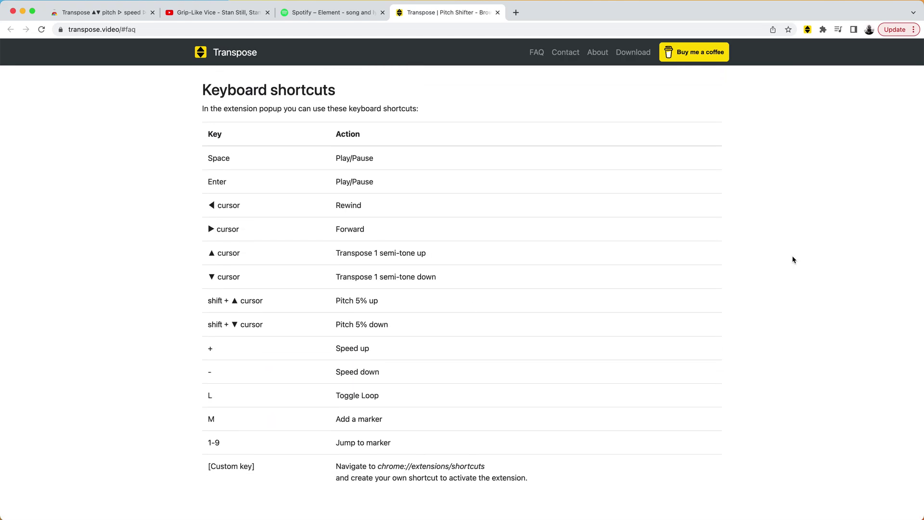
scroll(793, 260, "down", 3)
scroll(793, 260, "up", 20)
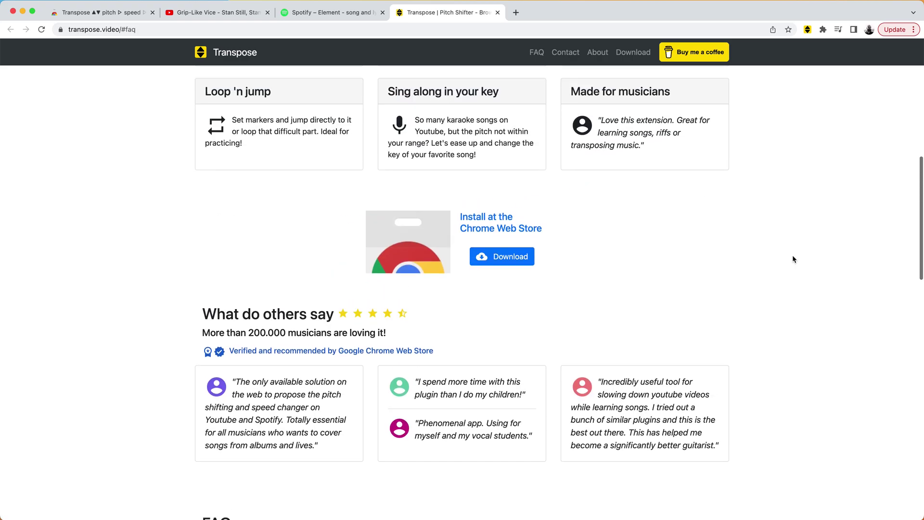
scroll(792, 259, "up", 4)
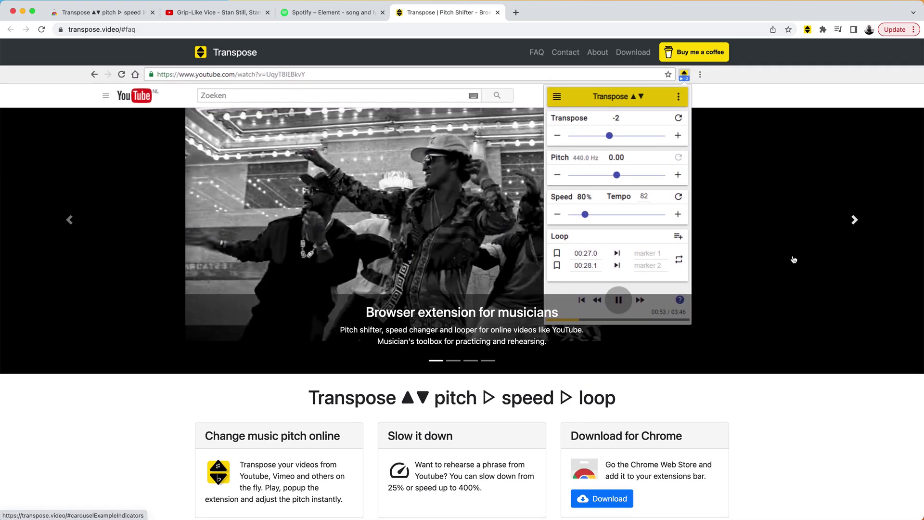